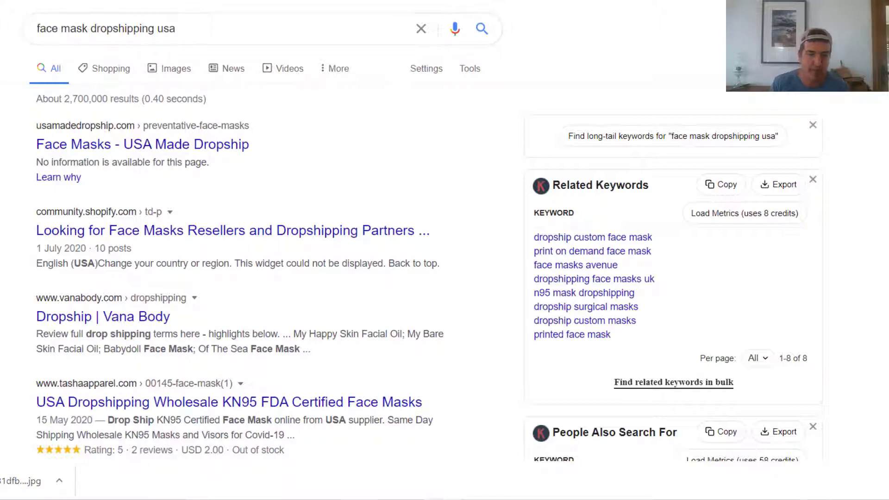
Switch to GearBubble, start a design on the Mask product, and set its selling price to 17.99
left_click(116, 1)
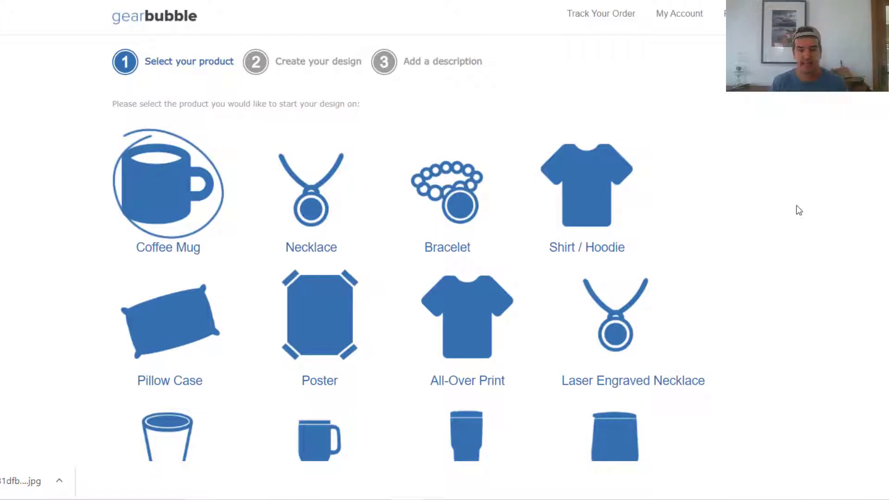
scroll(774, 232, "down", 6)
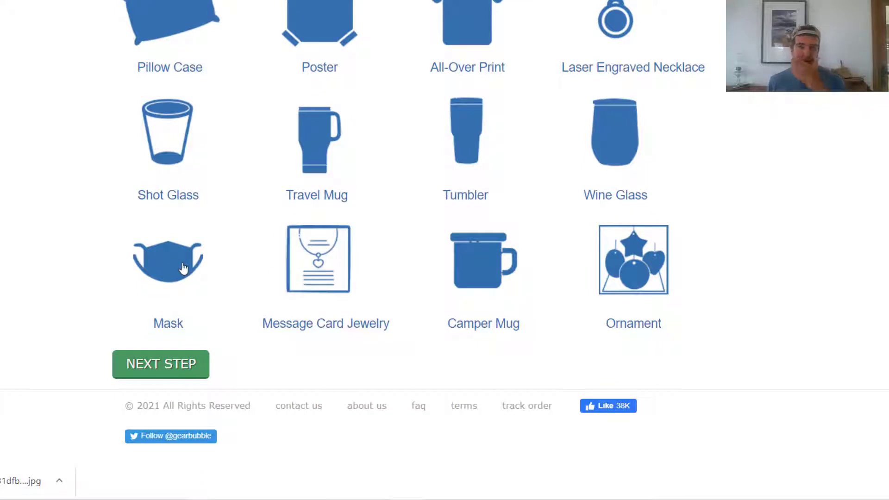
left_click(183, 268)
left_click(127, 363)
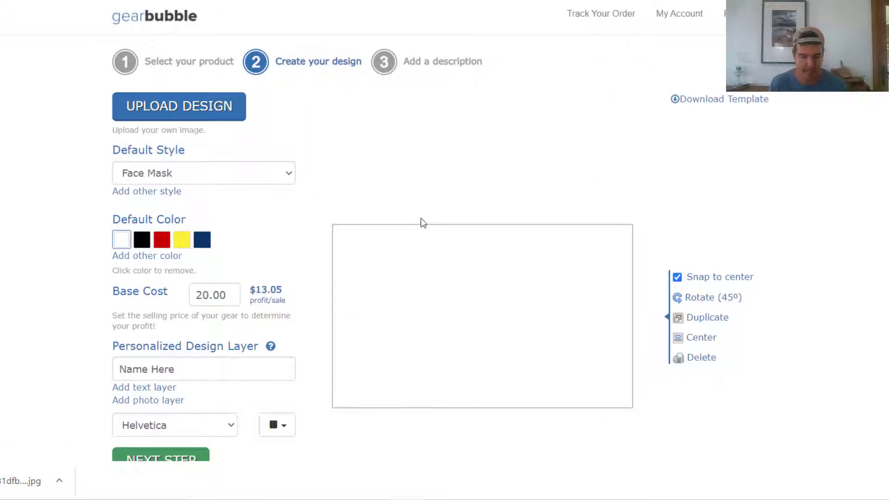
double_click(236, 295)
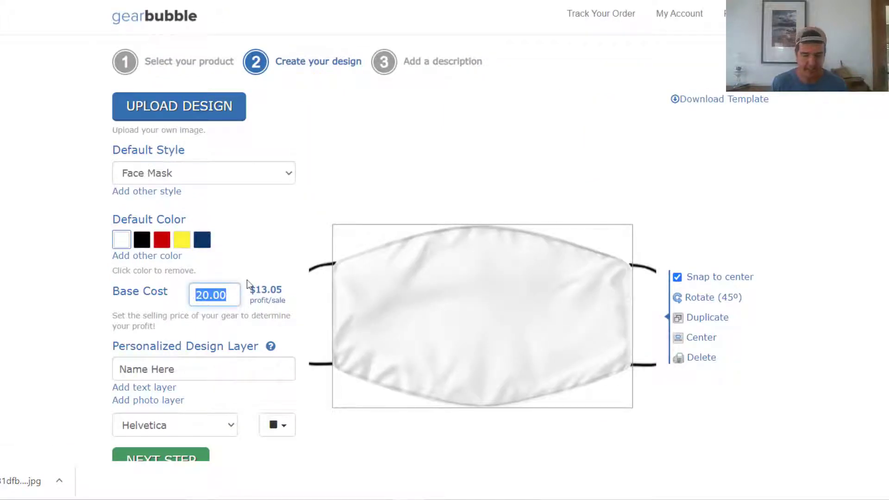
type("17.99")
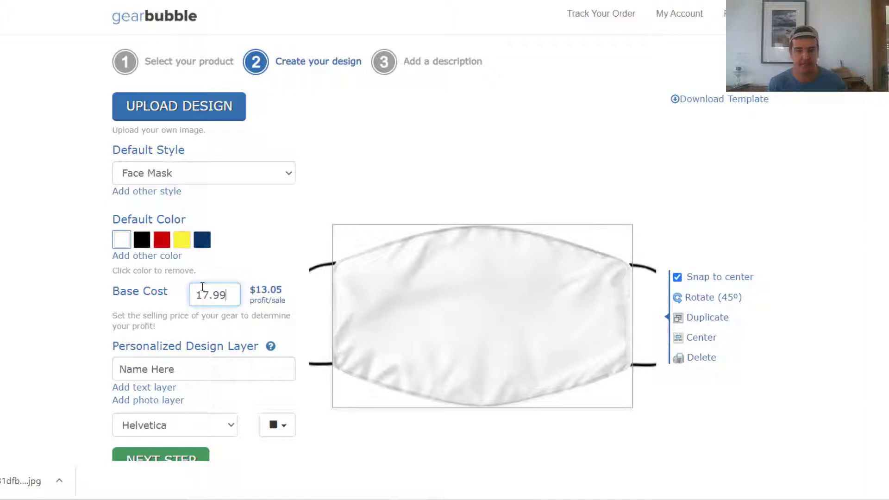
Examine the Semrush keyword overview and the Google image results for "golden girls face mask"
key("ctrl+Tab")
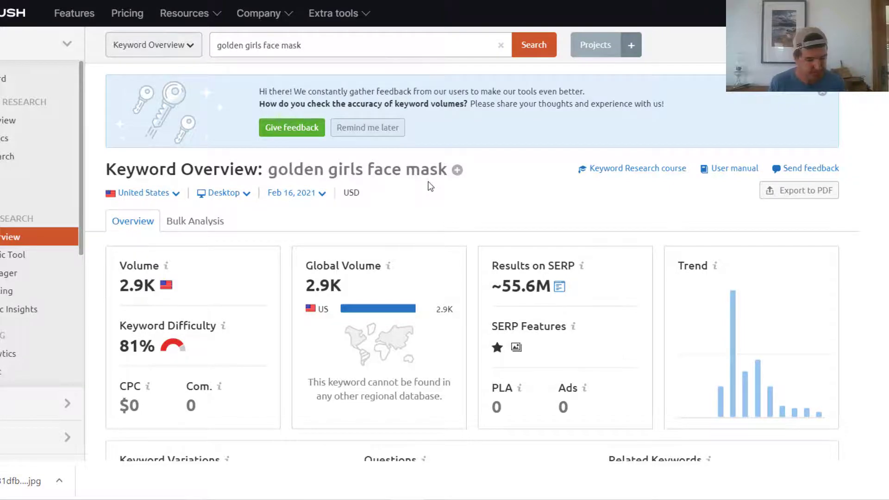
scroll(428, 185, "down", 3)
scroll(199, 138, "down", 2)
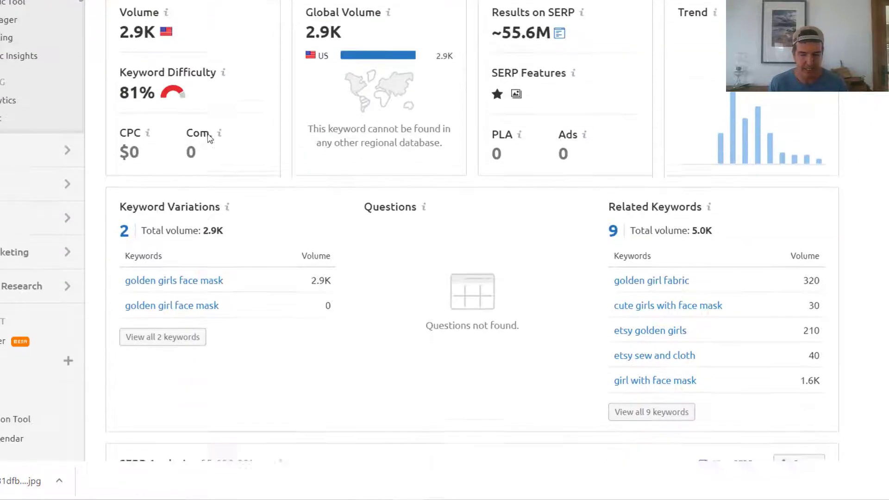
scroll(259, 278, "up", 1)
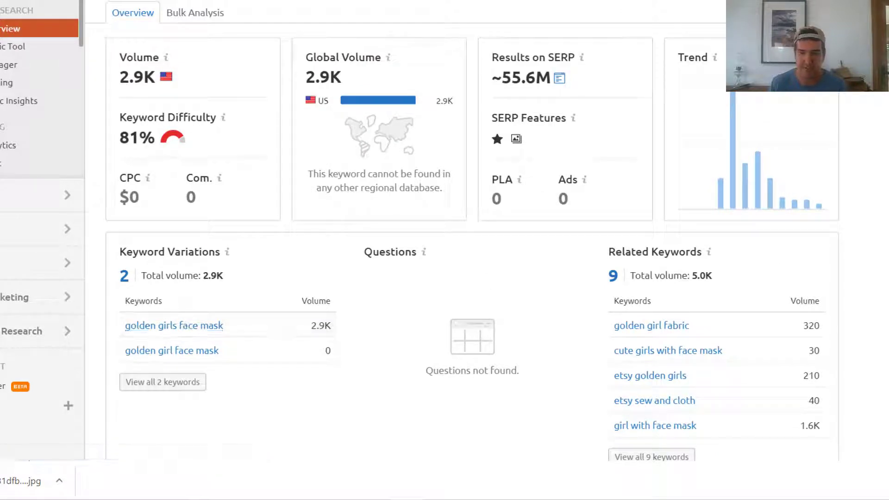
key("ctrl+Tab")
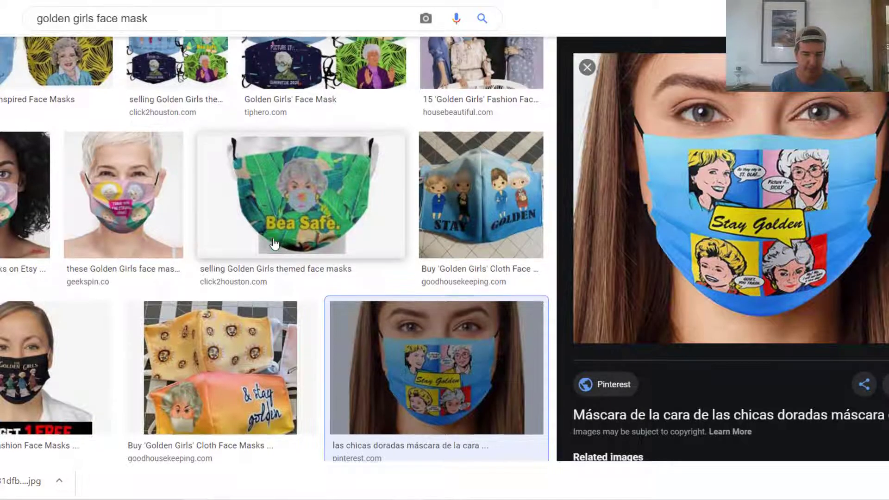
scroll(238, 218, "up", 6)
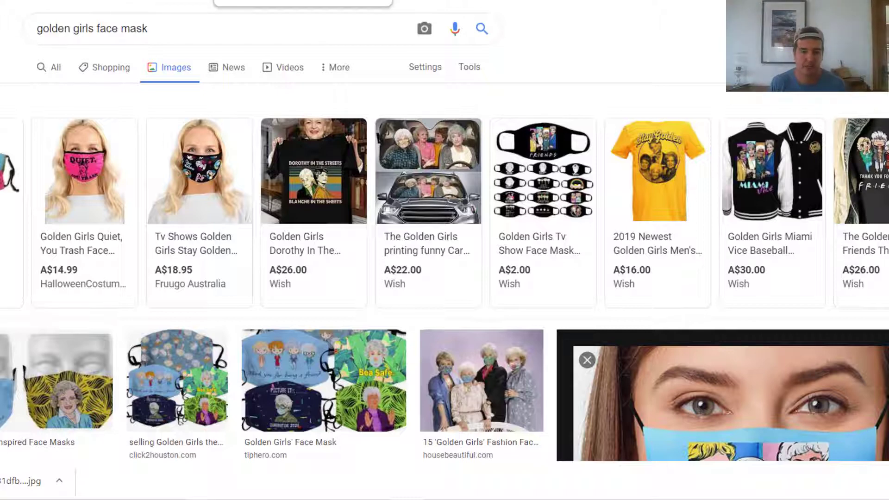
left_click(162, 1)
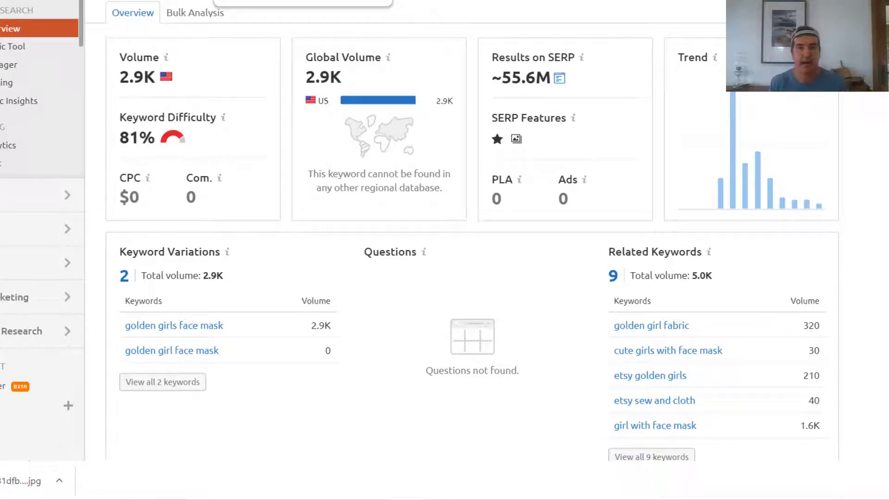
Switch to Etsy, search for "golden girls svg", and browse the design bundles on offer
left_click(345, 0)
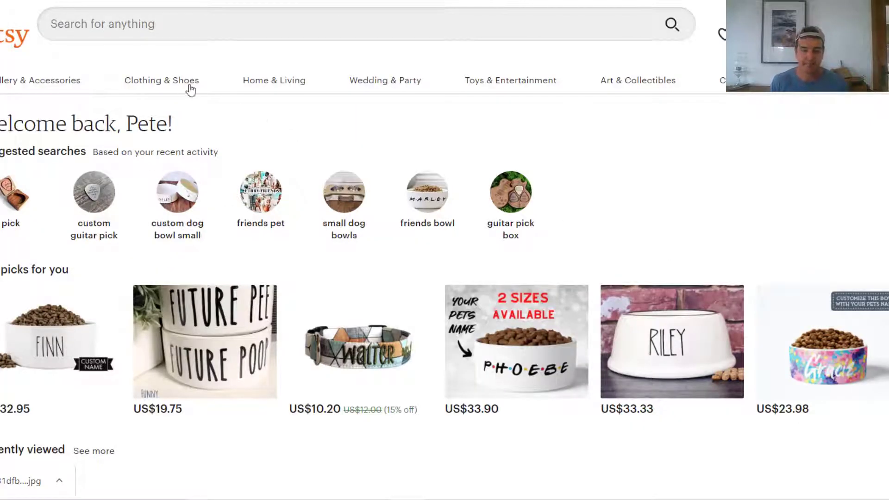
left_click(145, 22)
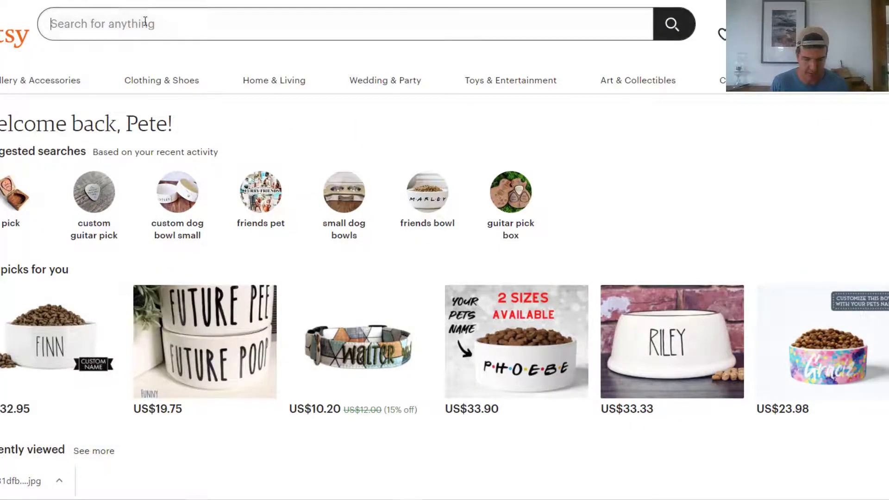
type("golden girls ")
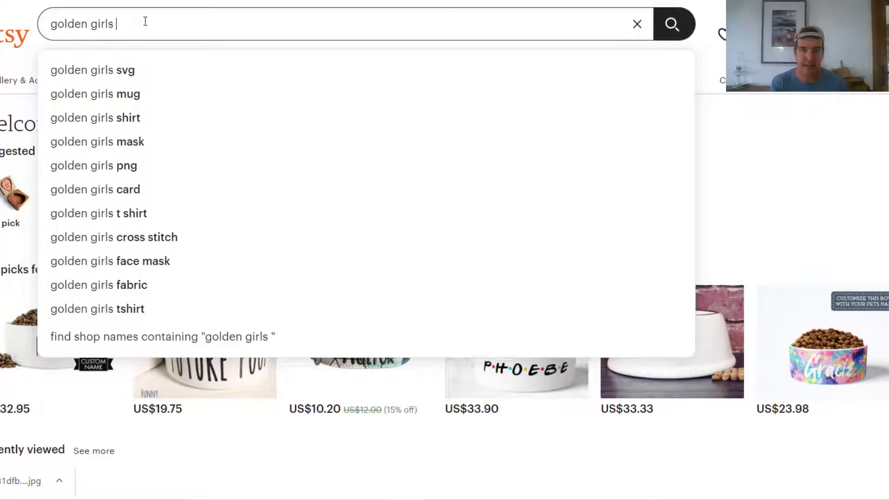
type("svg")
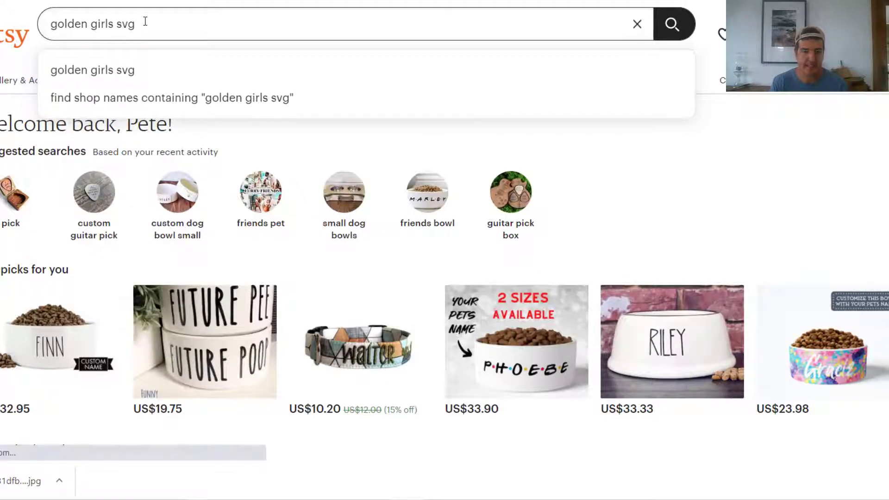
key("Escape")
key("Return")
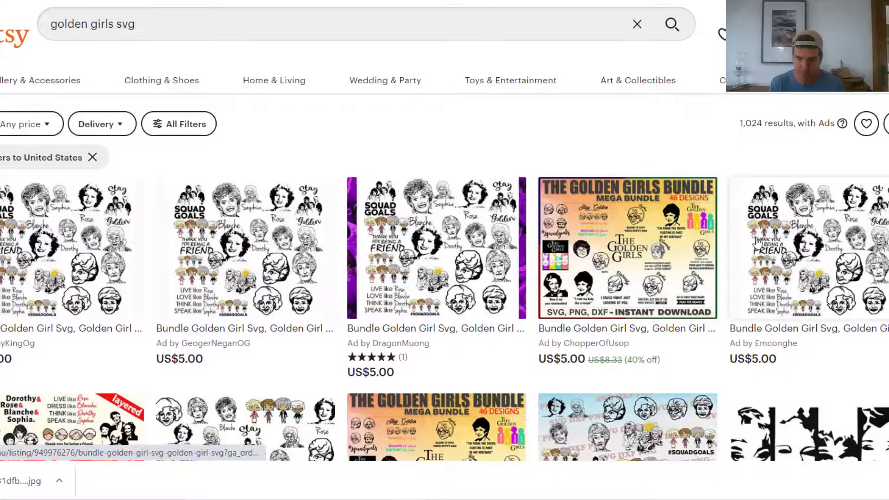
scroll(757, 242, "down", 1)
scroll(757, 242, "down", 7)
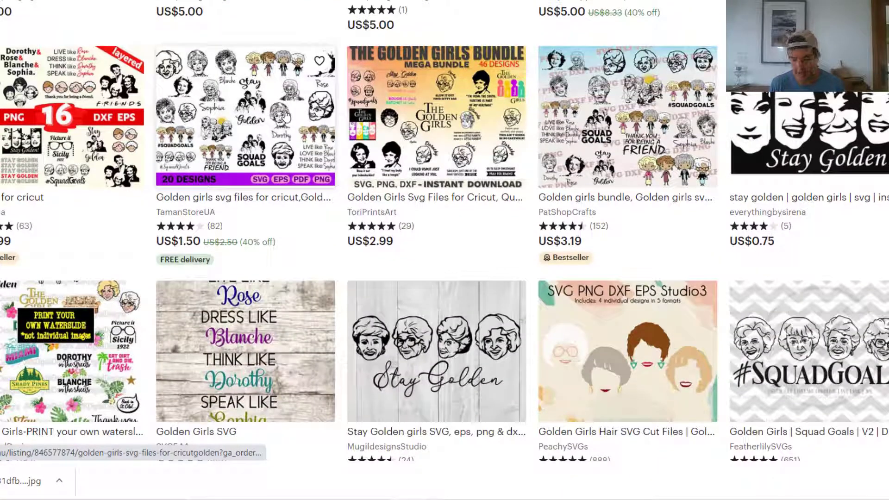
scroll(404, 178, "up", 5)
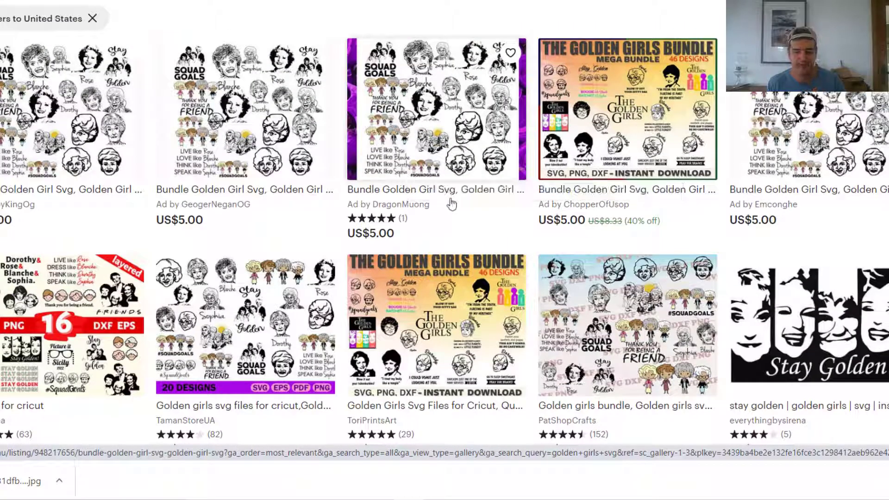
Inspect the designs and download details in the first Golden Girl SVG bundle listing, close it, and browse the other listings
left_click(57, 106)
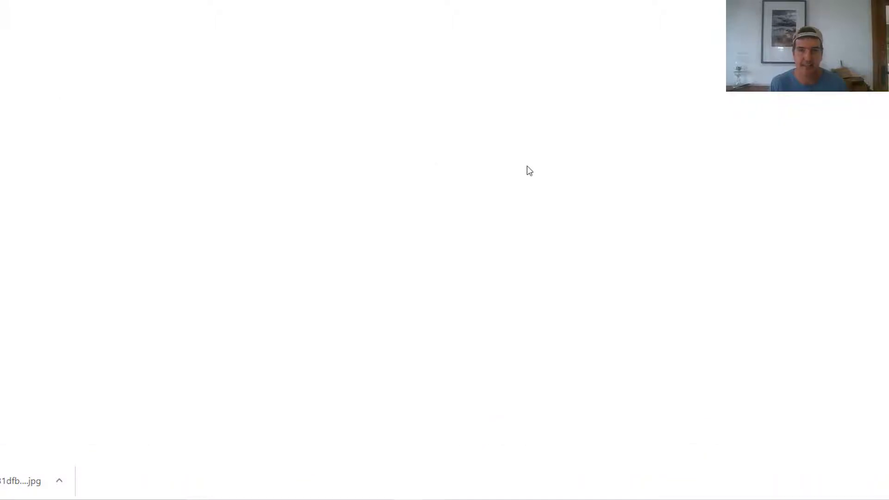
scroll(399, 171, "down", 2)
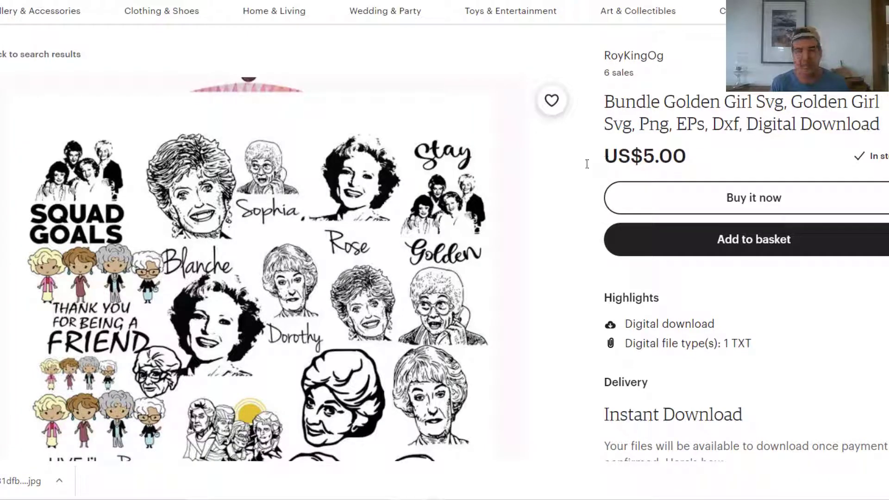
scroll(347, 232, "down", 1)
scroll(347, 232, "down", 4)
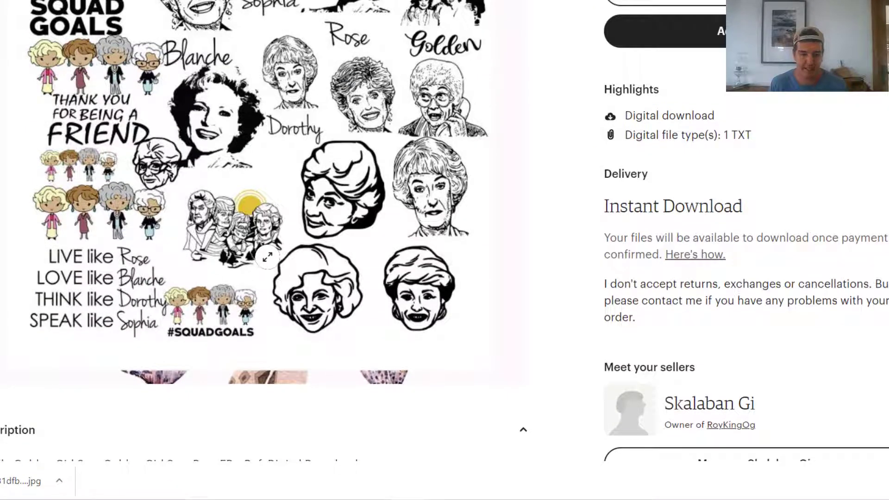
scroll(283, 265, "up", 3)
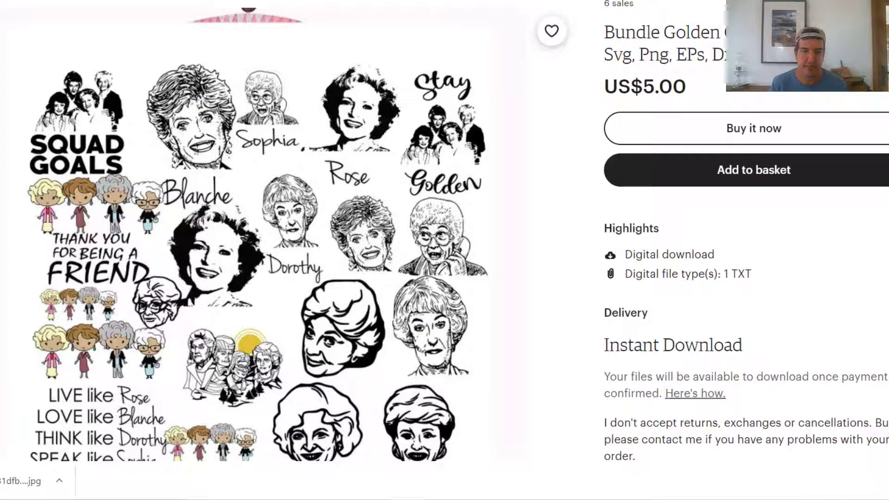
key("ctrl+w")
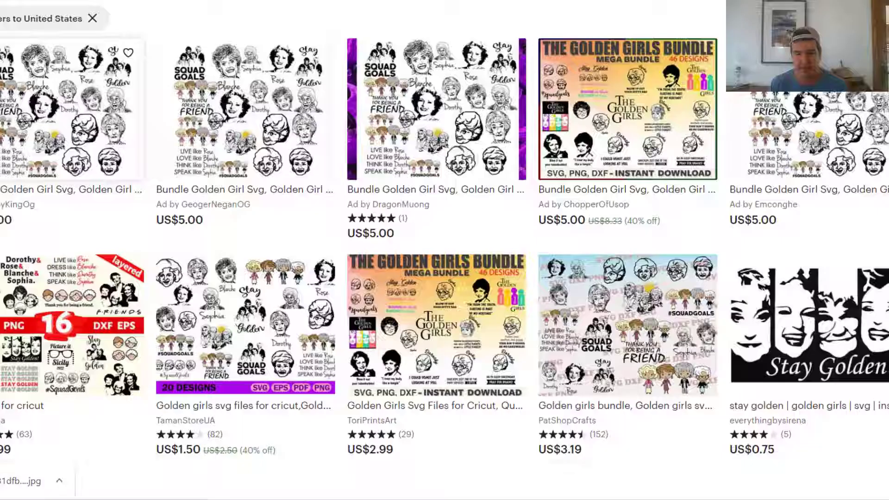
scroll(473, 99, "up", 3)
scroll(491, 194, "down", 2)
scroll(490, 193, "down", 10)
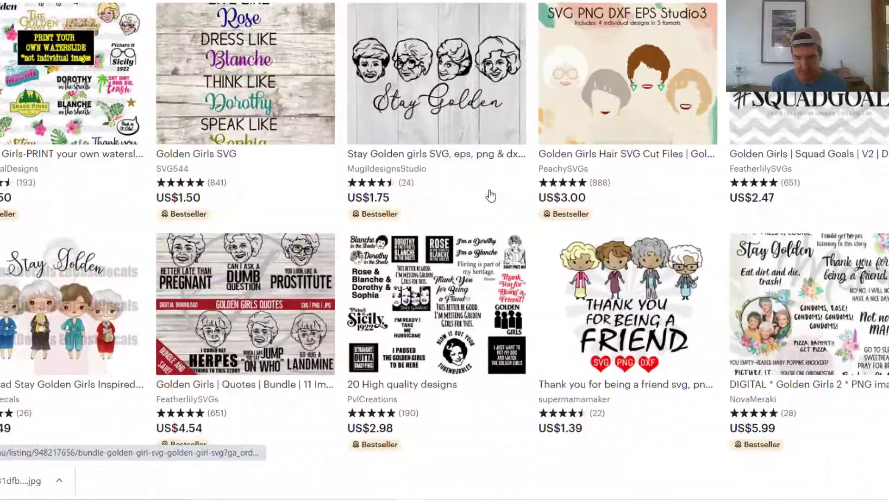
scroll(490, 193, "up", 12)
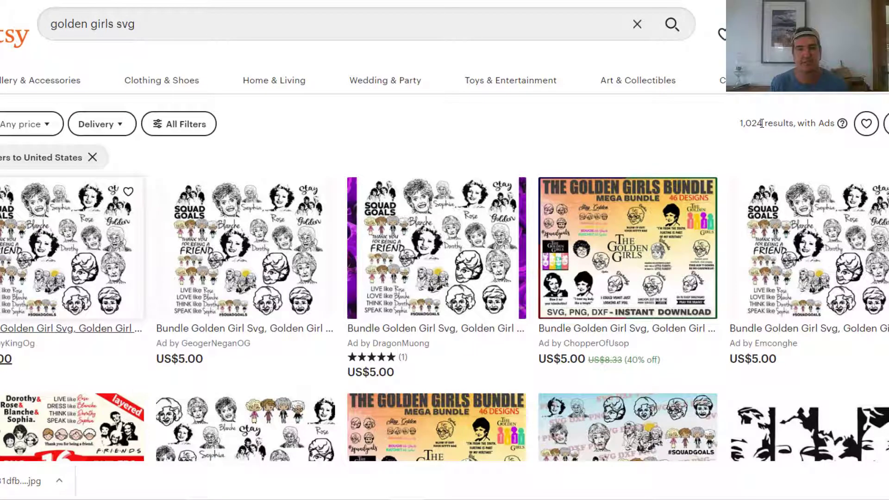
Change the Etsy search to "golden girls png" and look through the PNG design listings
left_click_drag(159, 24, 111, 25)
type("s p")
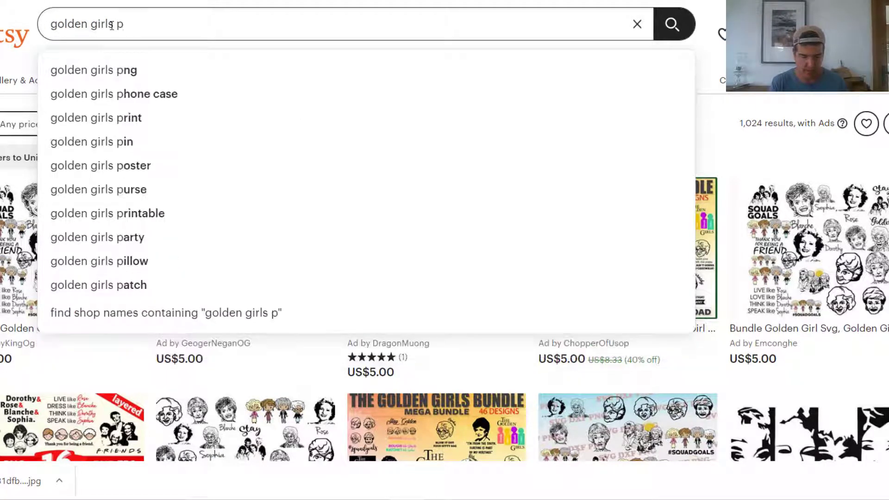
type("ng")
key("Return")
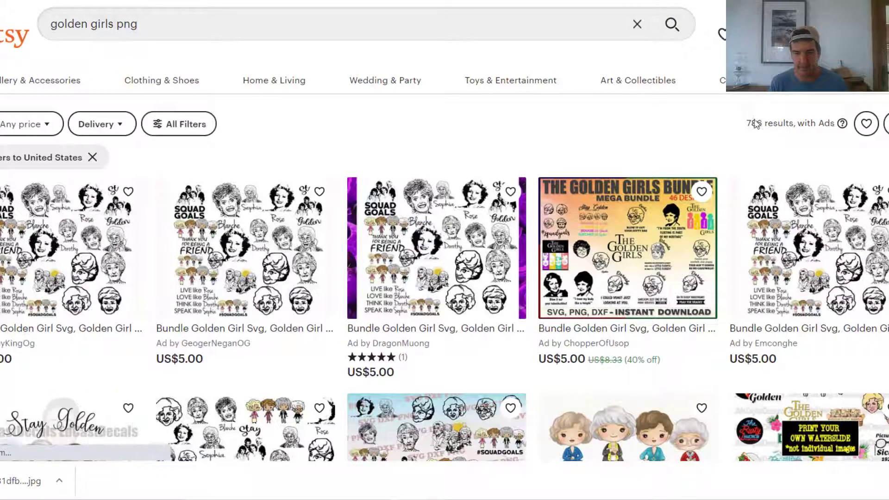
scroll(695, 160, "down", 5)
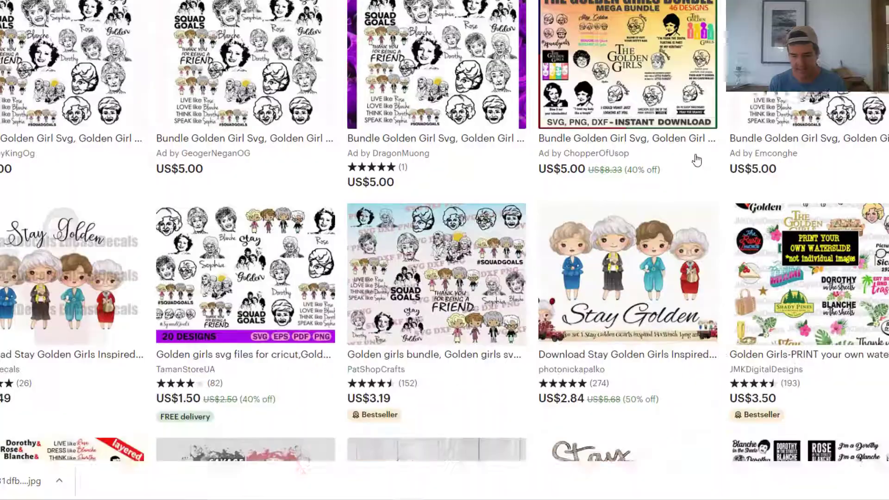
scroll(694, 292, "down", 6)
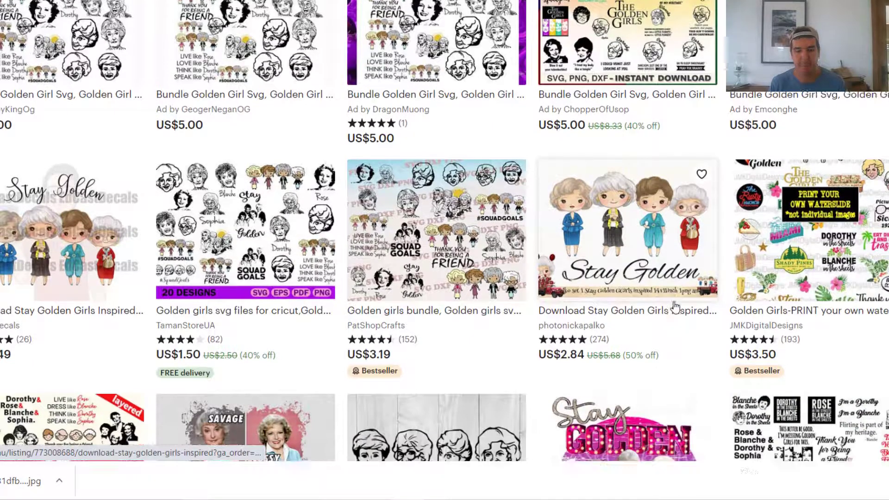
scroll(385, 194, "up", 10)
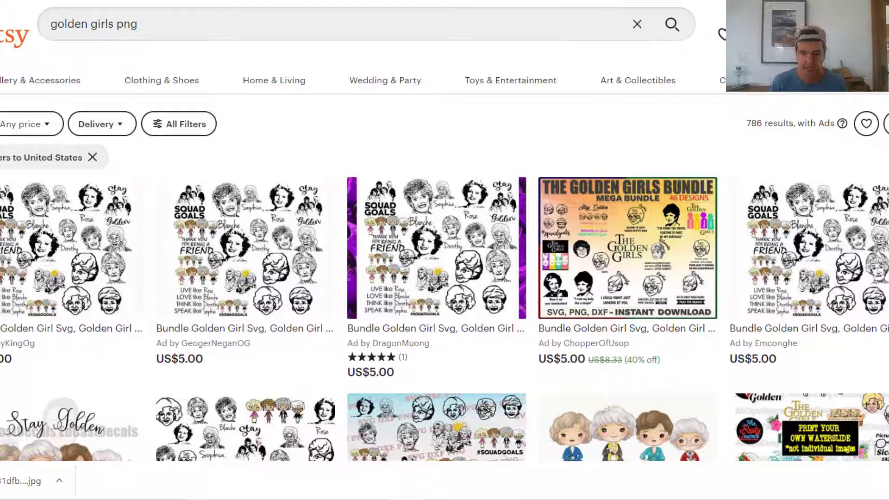
Switch to Google Ads and set up a new Shopping campaign without a goal's guidance, choosing the Standard Shopping campaign subtype
left_click(602, 1)
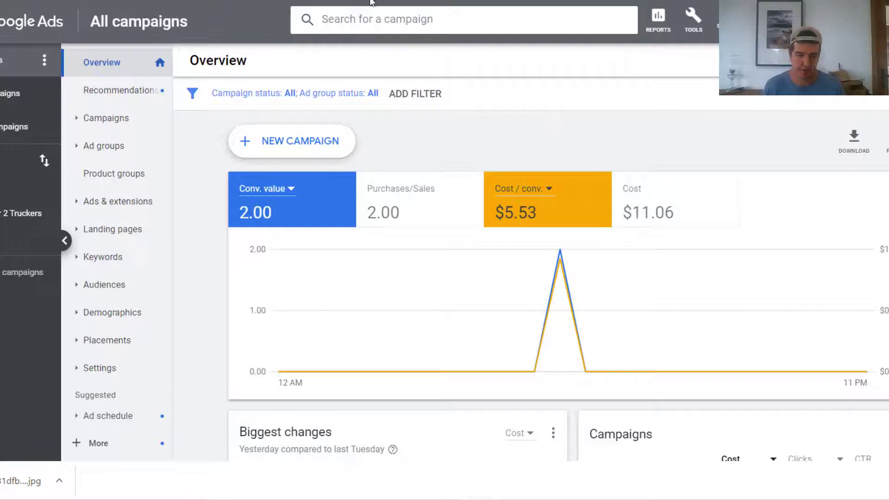
left_click(292, 148)
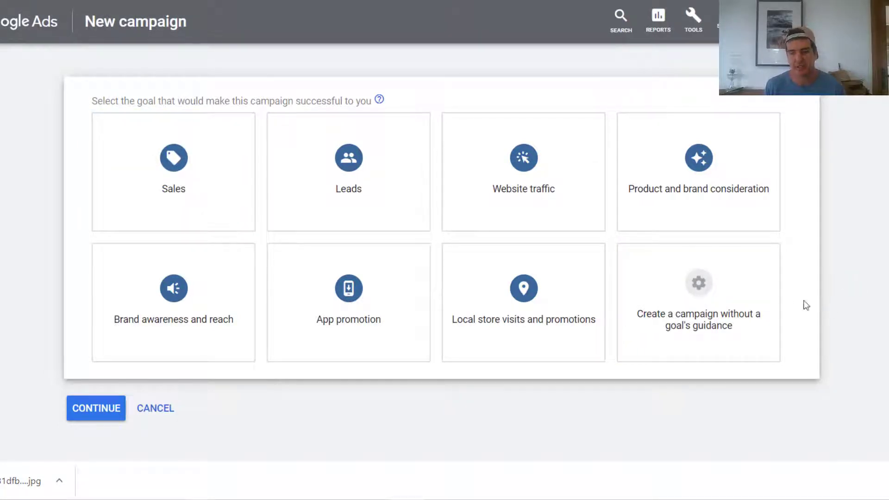
left_click(760, 326)
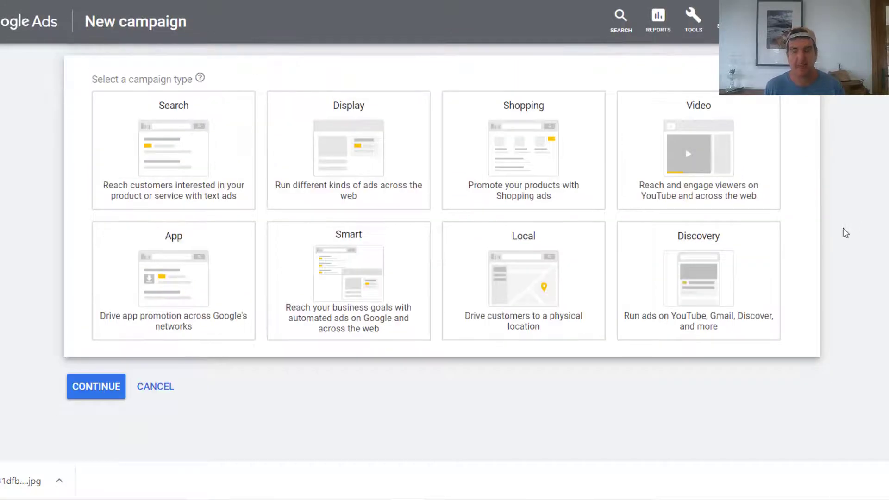
left_click(539, 140)
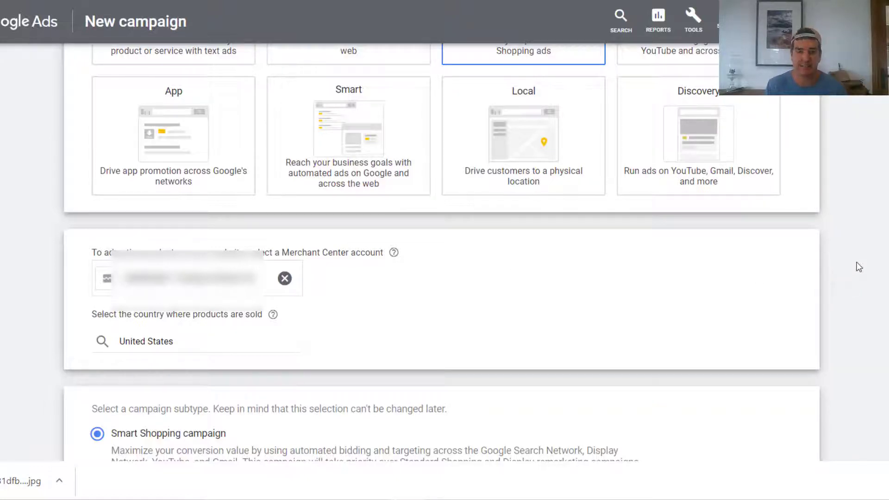
scroll(859, 267, "down", 4)
left_click(175, 318)
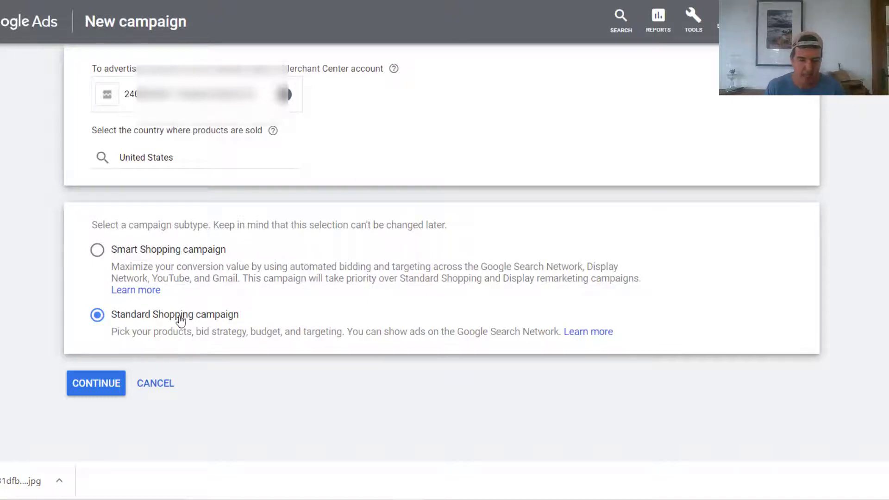
Continue to the campaign settings and name the campaign "Shopping - Golden Girls Mask"
left_click(85, 388)
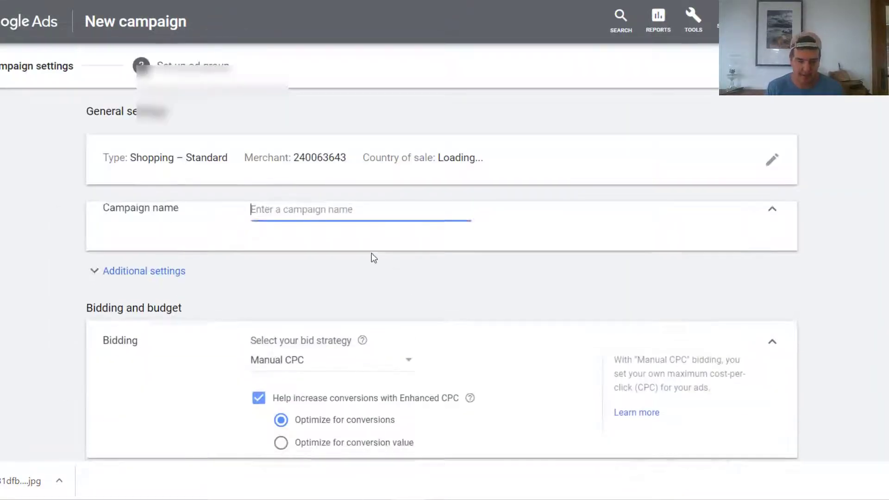
type("Shopping")
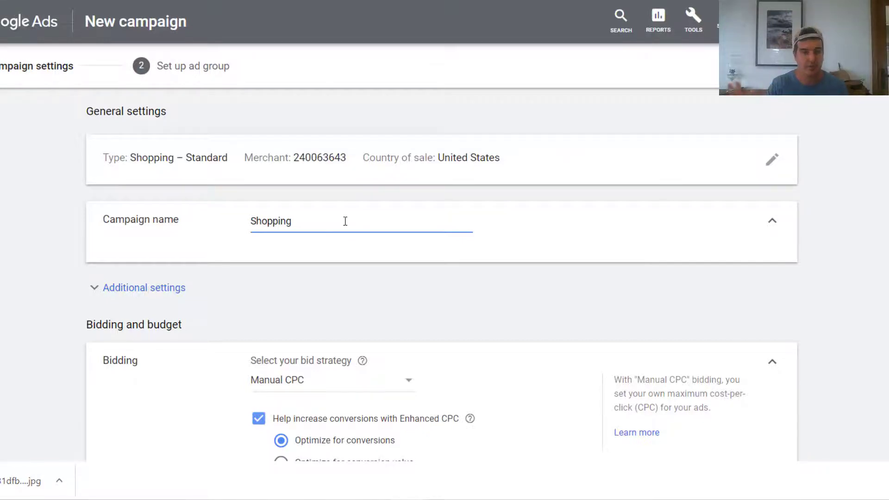
type("- Go")
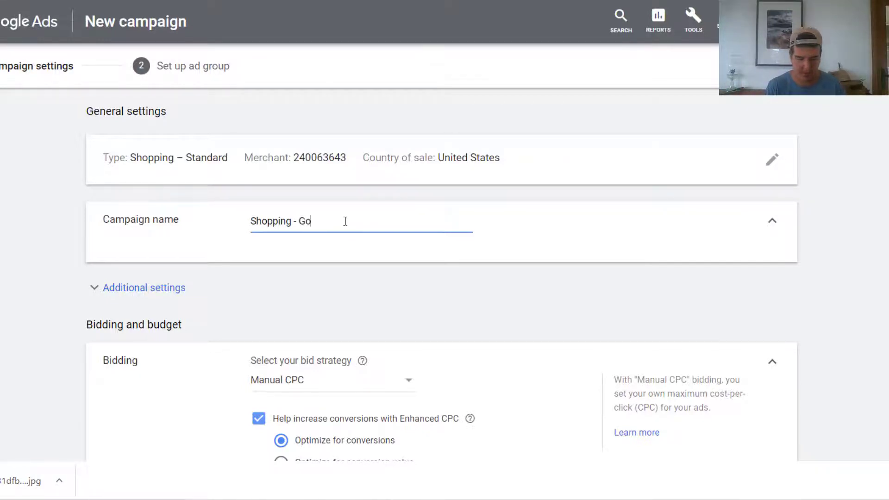
type("lden Girls Mask")
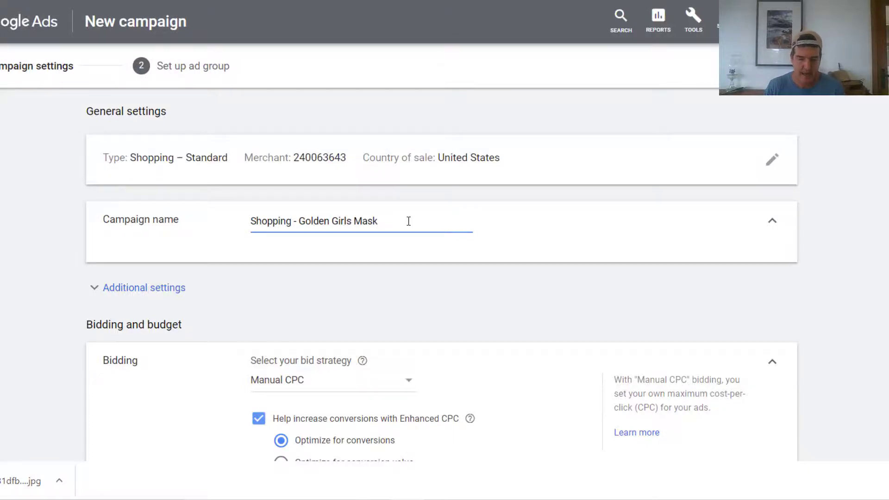
Set the campaign's average daily budget to $10
scroll(409, 220, "down", 2)
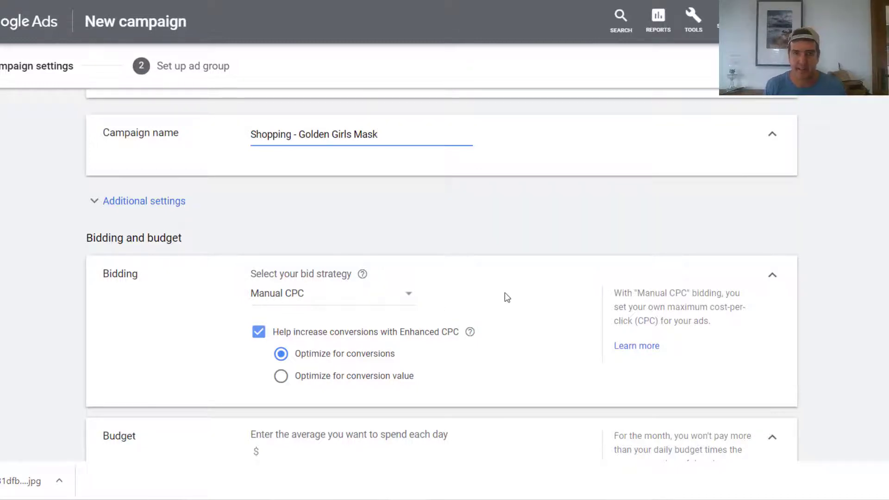
scroll(546, 295, "down", 3)
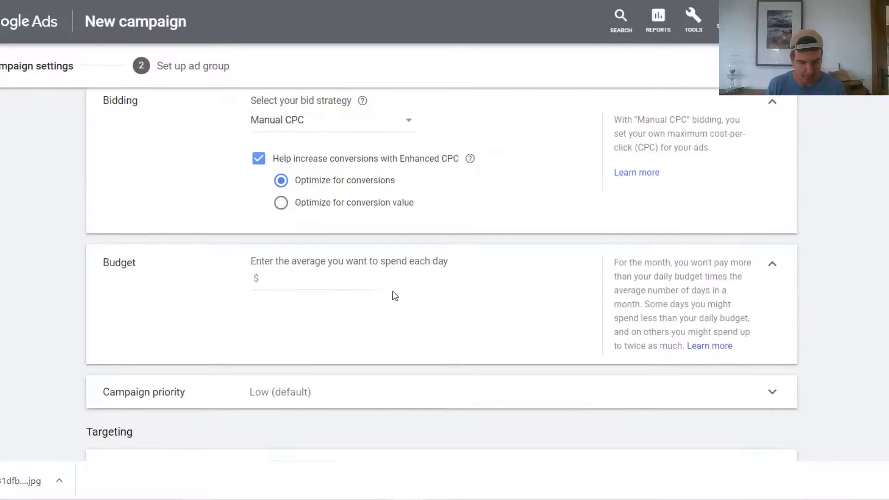
left_click(350, 279)
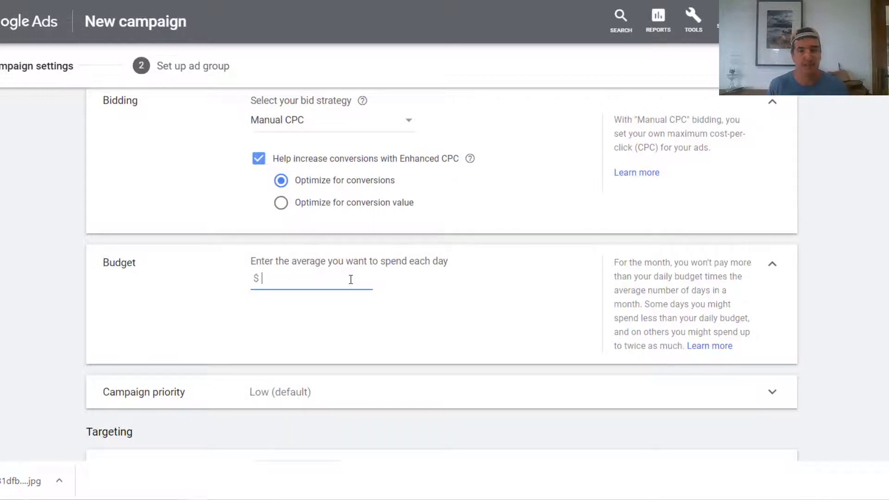
type("10")
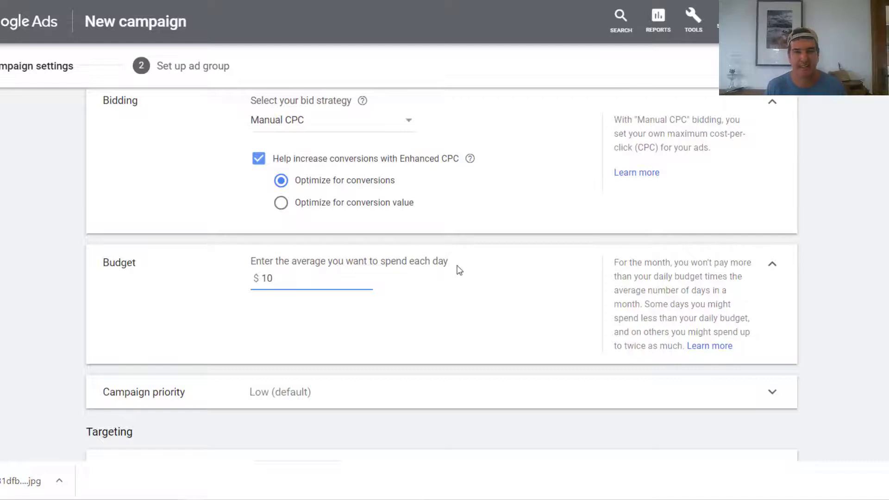
Expand the campaign priority setting and set the priority to High
scroll(454, 263, "down", 4)
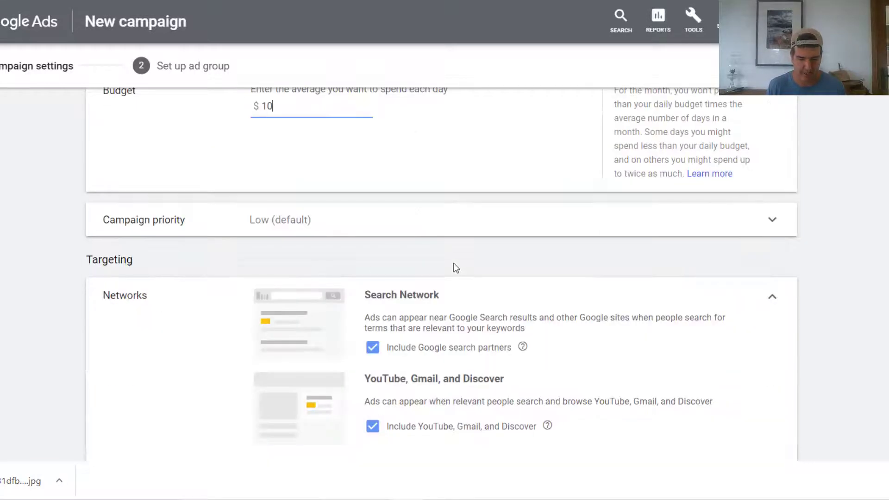
left_click(396, 258)
left_click(292, 227)
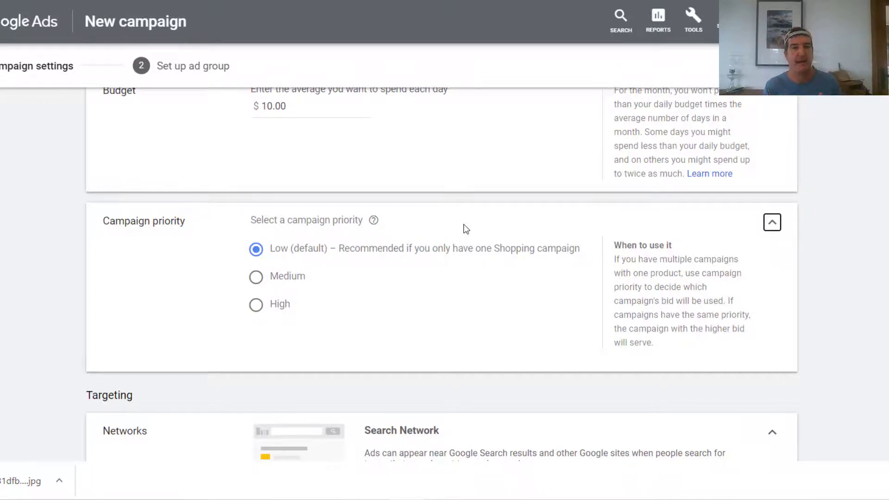
left_click(258, 306)
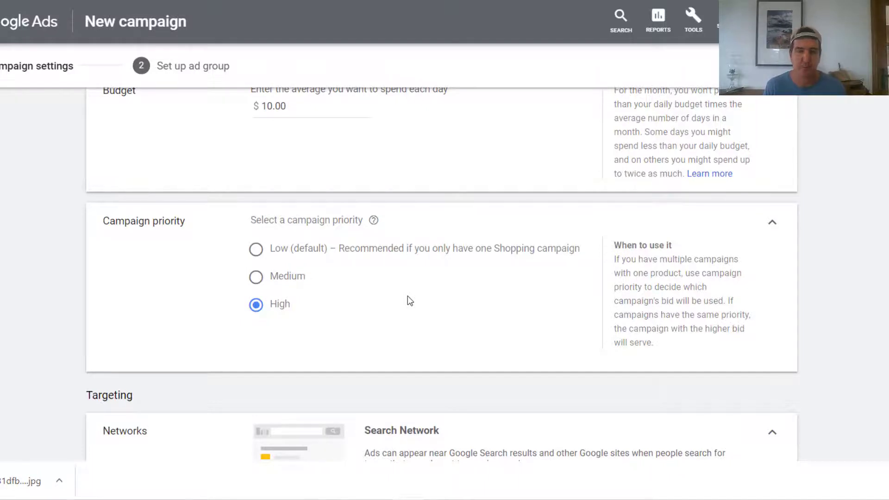
Exclude YouTube, Gmail, and Discover from the campaign's networks
scroll(400, 317, "down", 5)
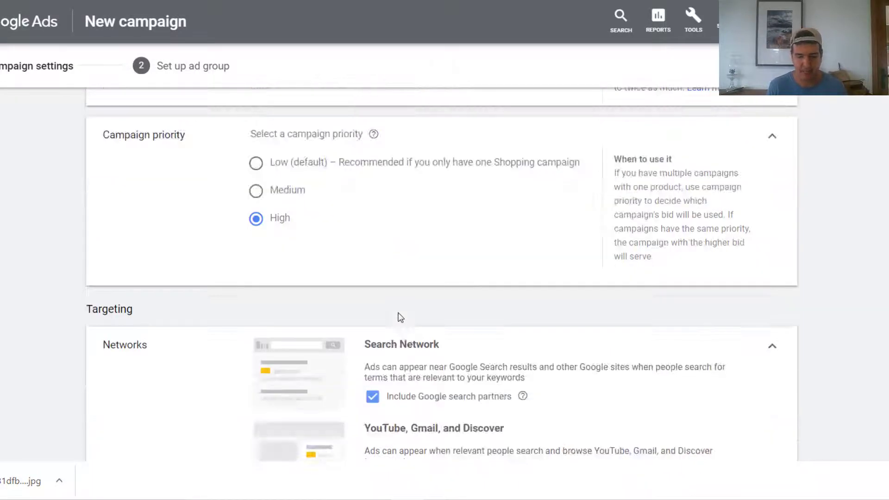
scroll(555, 263, "up", 2)
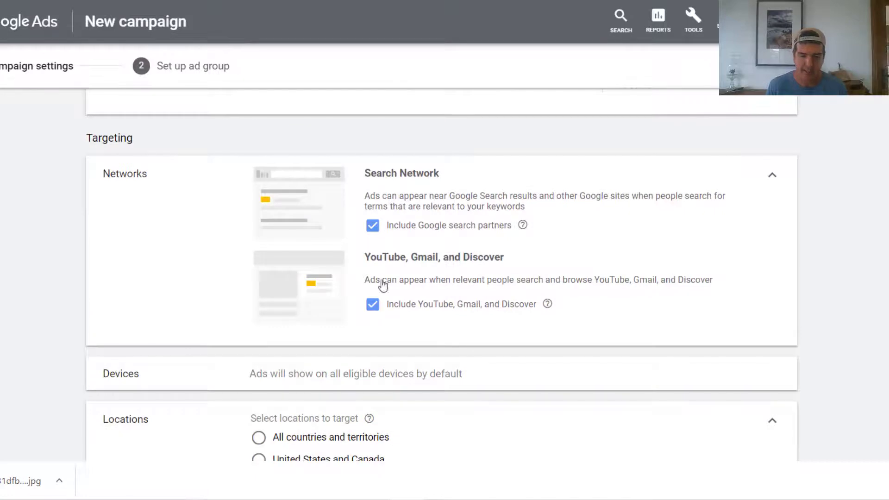
left_click(382, 306)
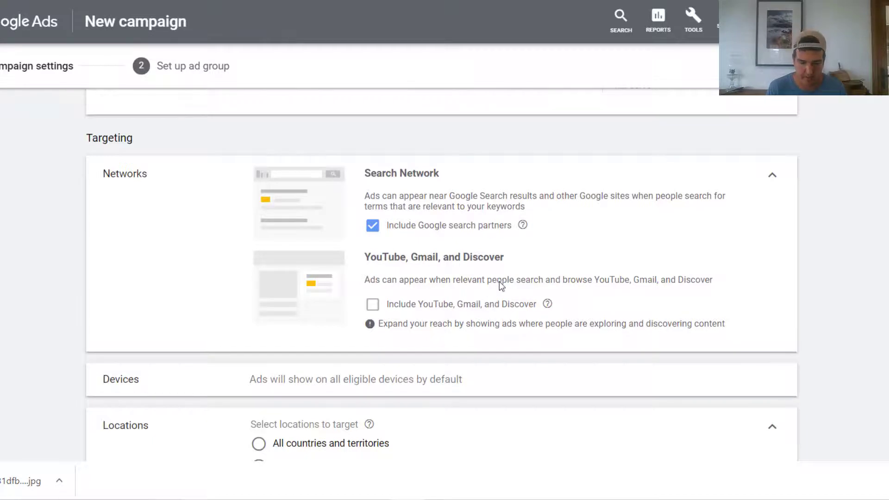
Restrict location targeting to Presence, people in or regularly in the targeted locations, and save the campaign settings to continue
scroll(499, 281, "down", 4)
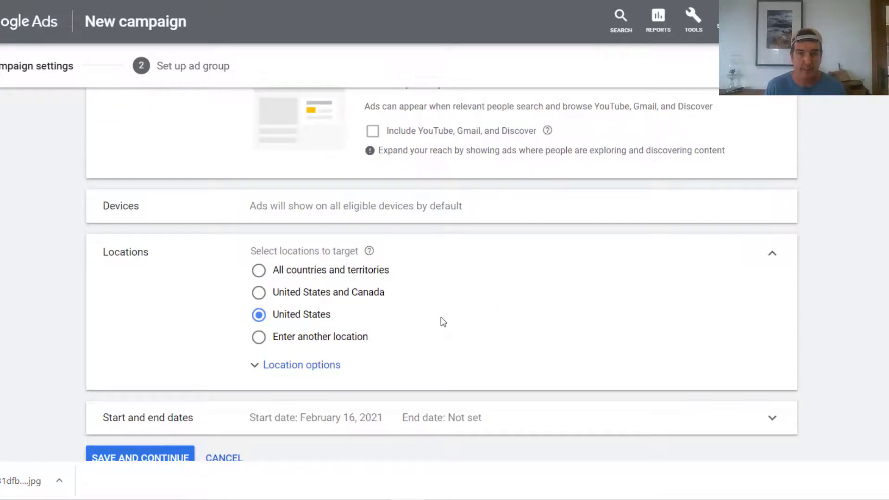
left_click(302, 371)
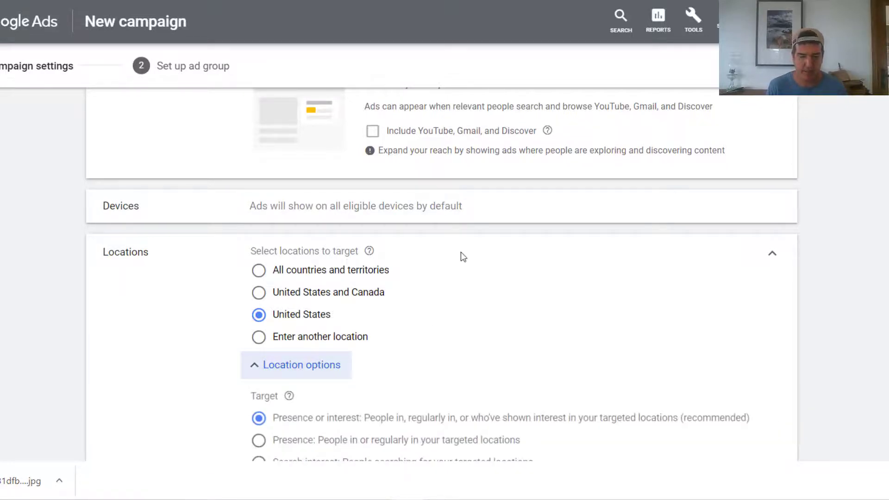
scroll(460, 252, "down", 4)
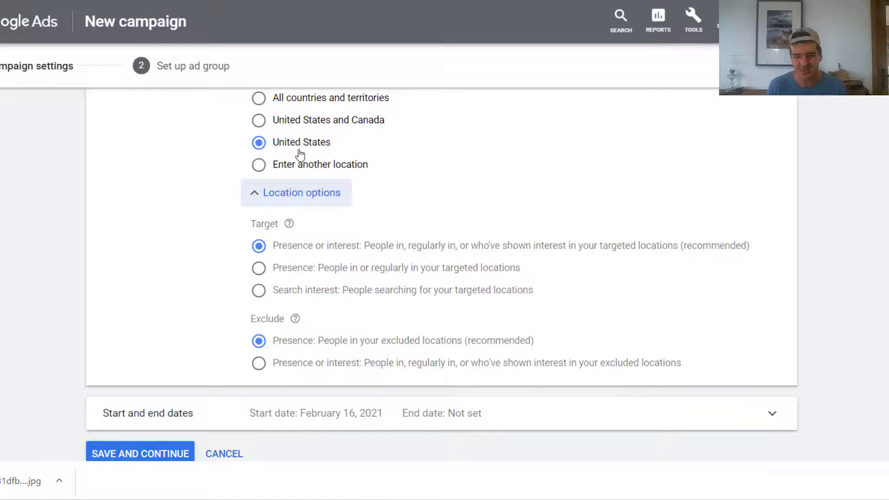
left_click(369, 272)
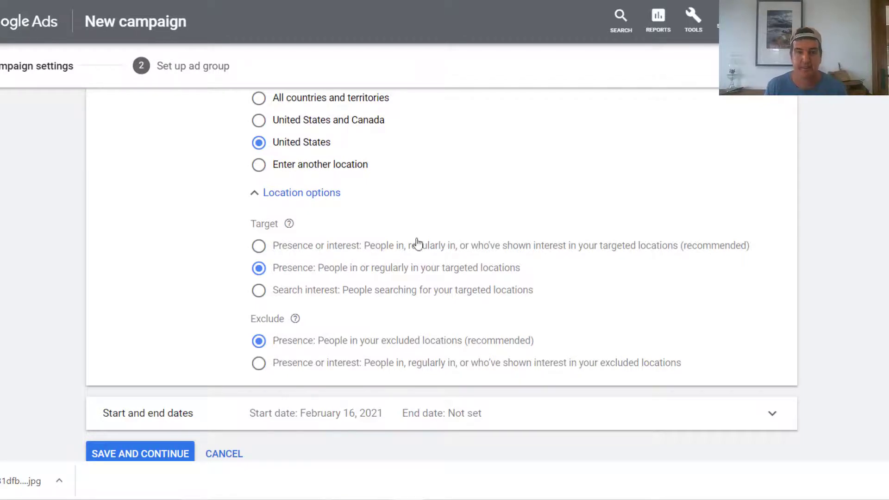
scroll(426, 233, "down", 1)
left_click(131, 409)
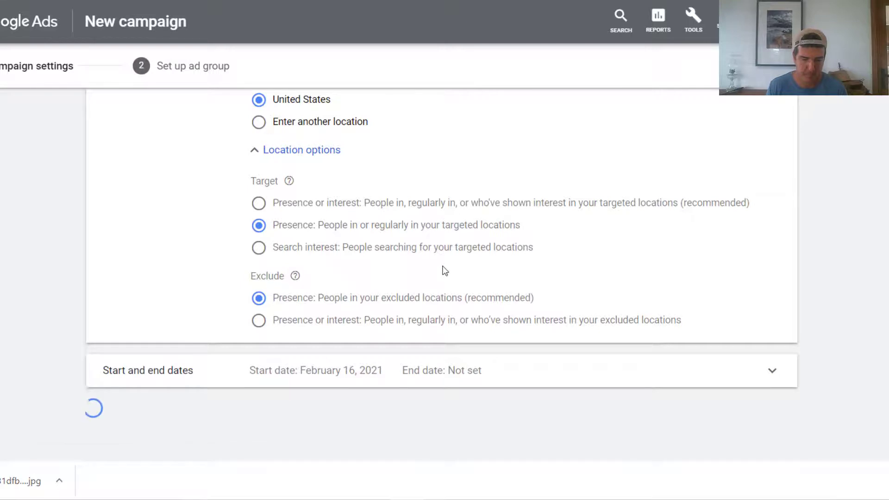
Name the Product Shopping ad group "Main - Golden Girls", set its cost-per-click bid to $0.75, and save it
scroll(591, 191, "down", 2)
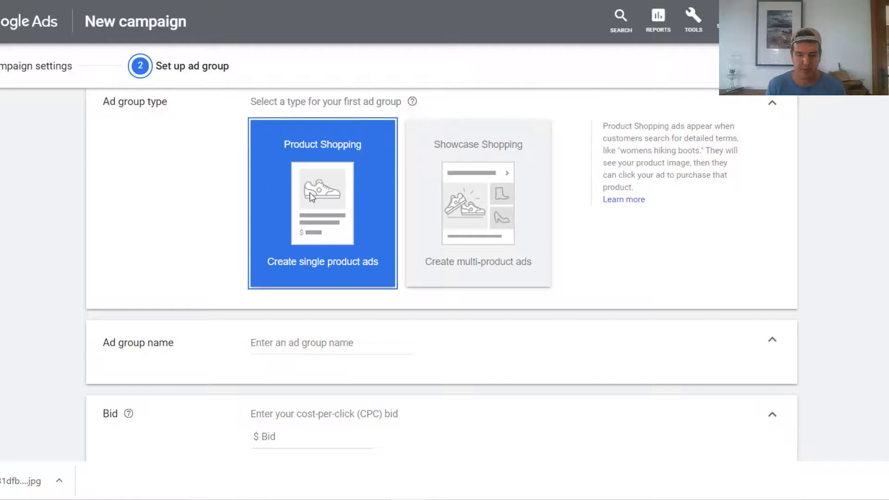
scroll(307, 187, "down", 3)
left_click(303, 221)
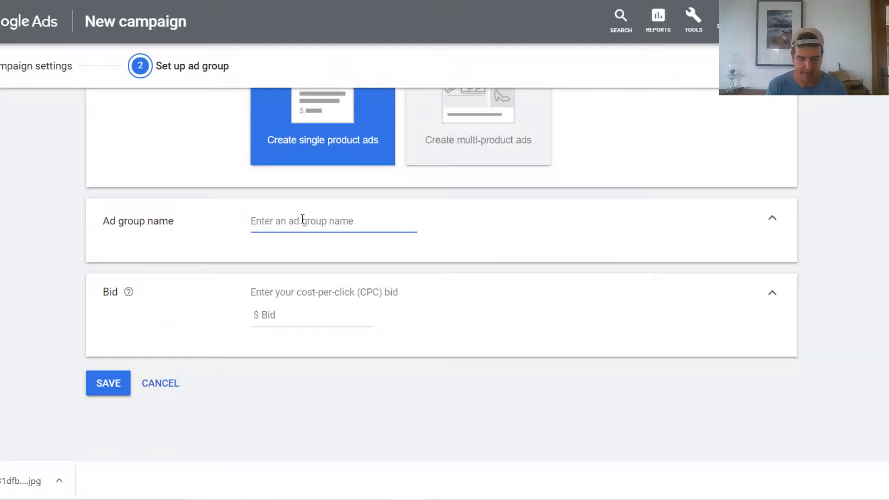
type("Main - G")
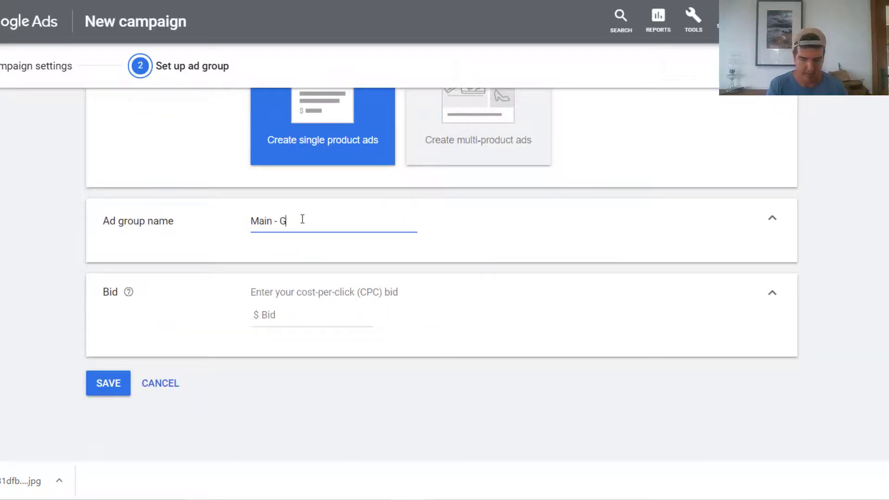
type("olden Girls")
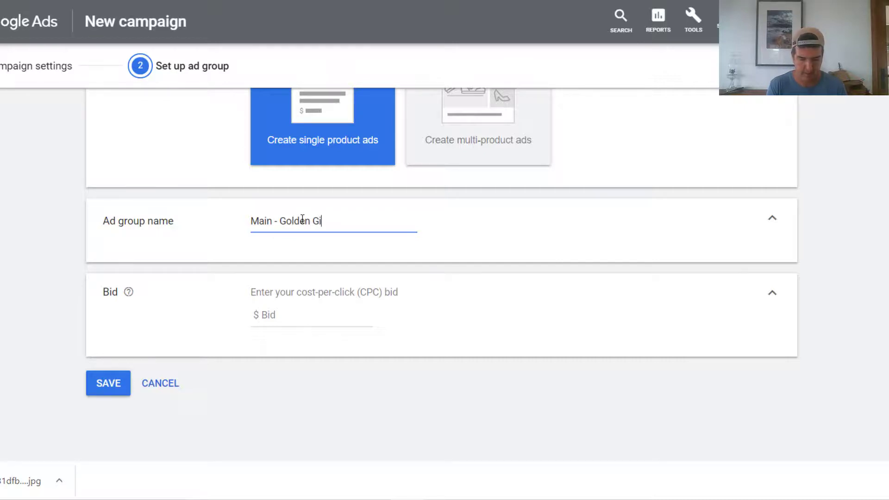
left_click(303, 318)
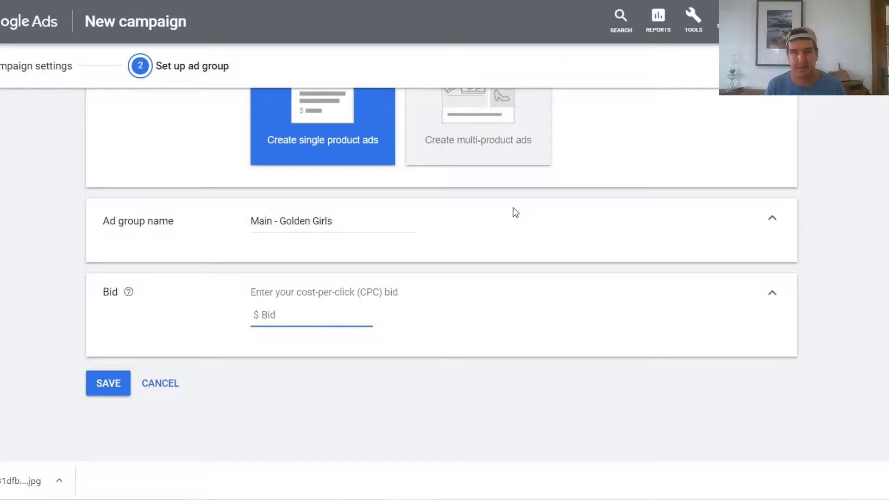
type(".75")
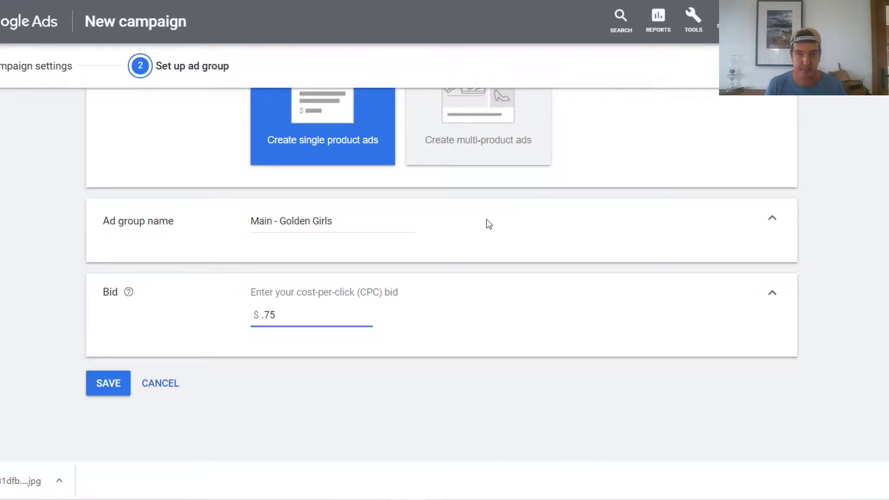
left_click(98, 383)
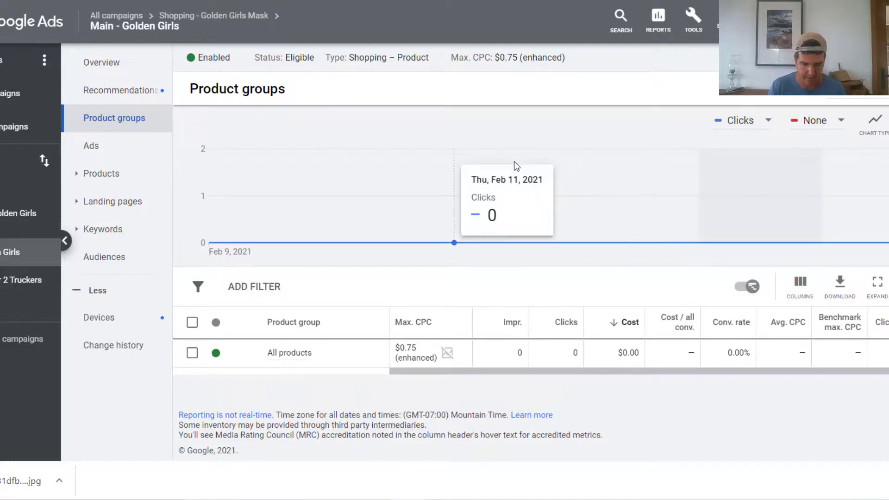
Subdivide All products by Item ID, select all the listed items, and save without editing bids
left_click(375, 353)
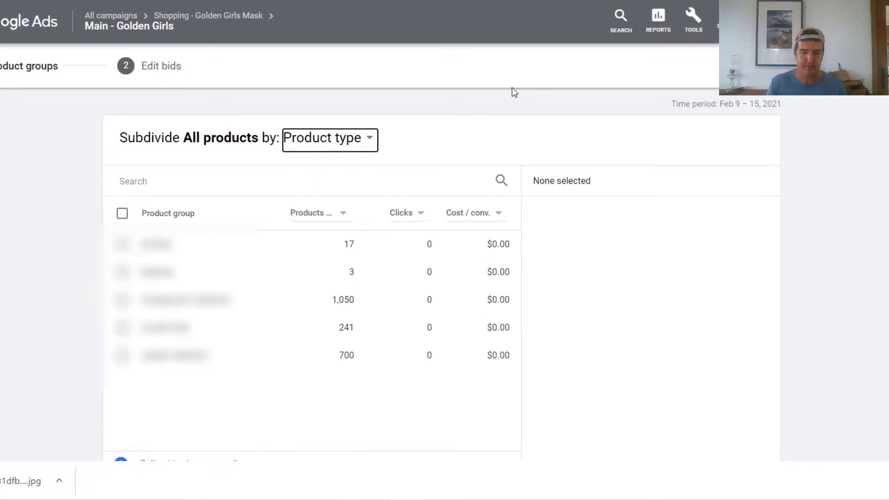
left_click(356, 146)
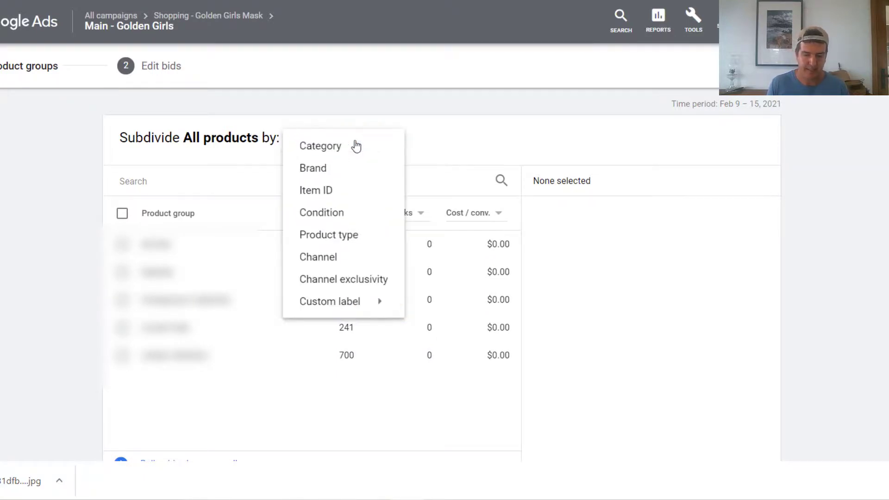
left_click(328, 195)
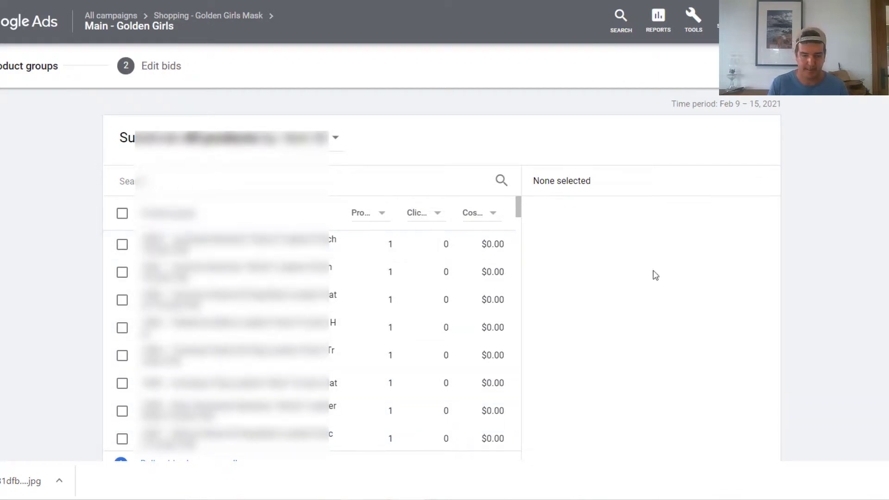
scroll(512, 410, "down", 5)
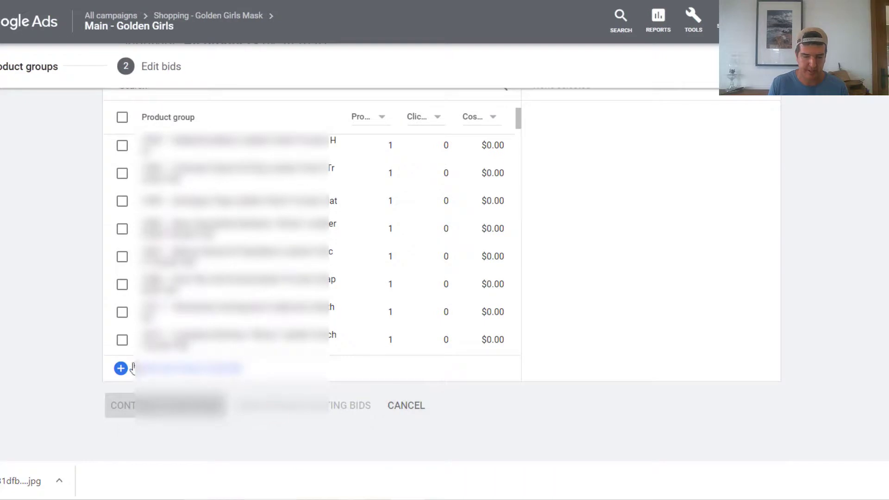
scroll(123, 278, "up", 2)
left_click(121, 205)
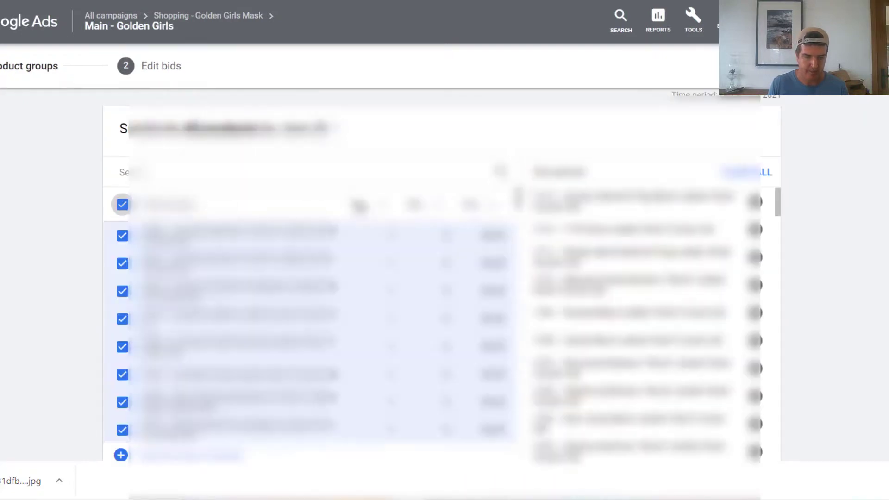
scroll(278, 324, "down", 4)
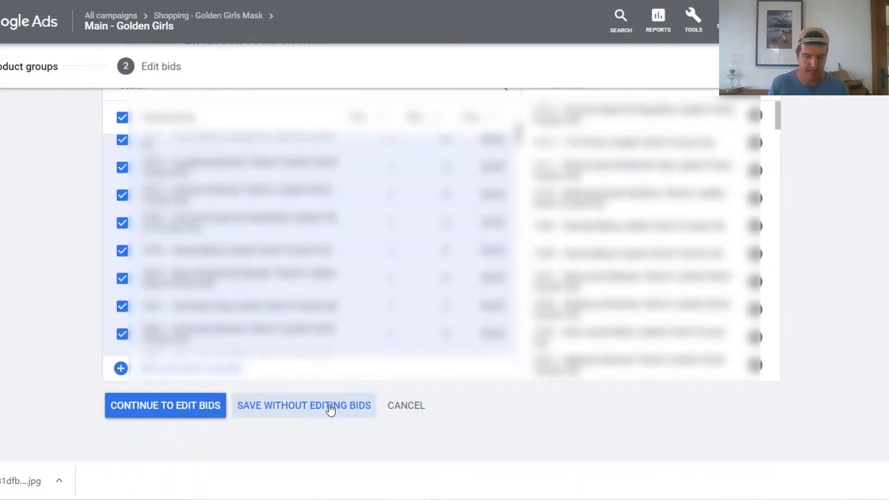
left_click(291, 408)
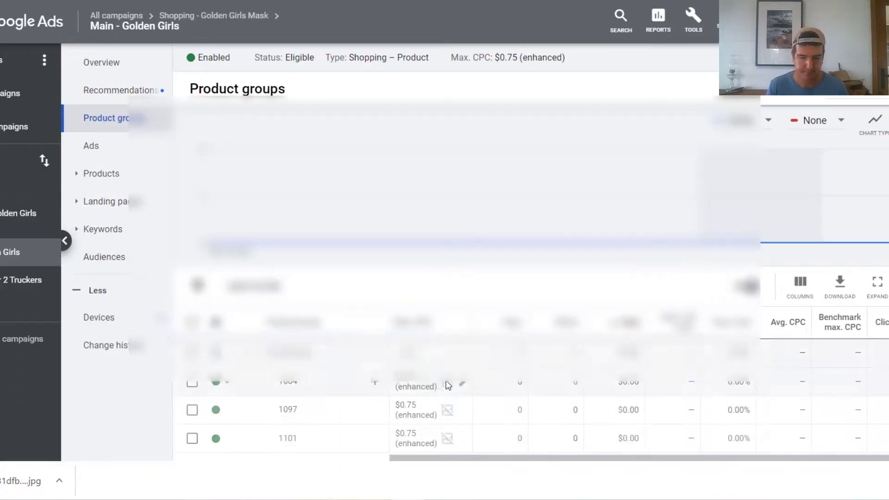
Look through the item product groups in the ad group, select all of them, and open their bulk edit options
scroll(344, 365, "down", 20)
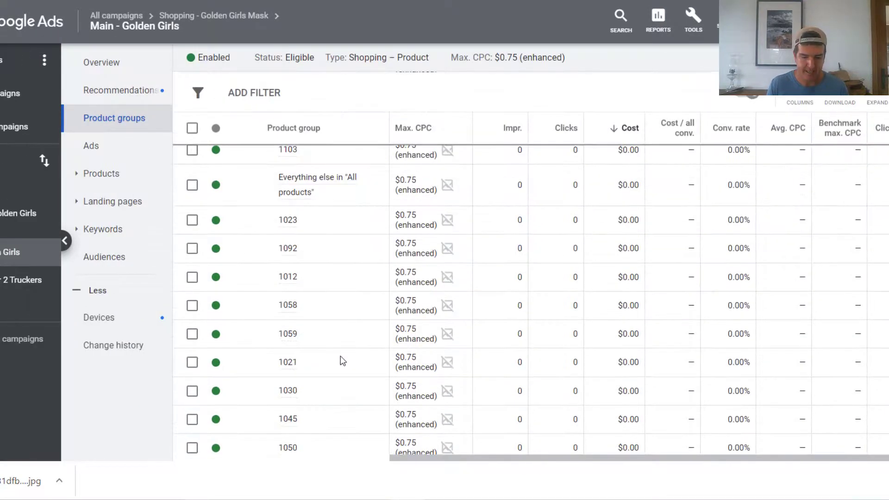
scroll(338, 354, "down", 15)
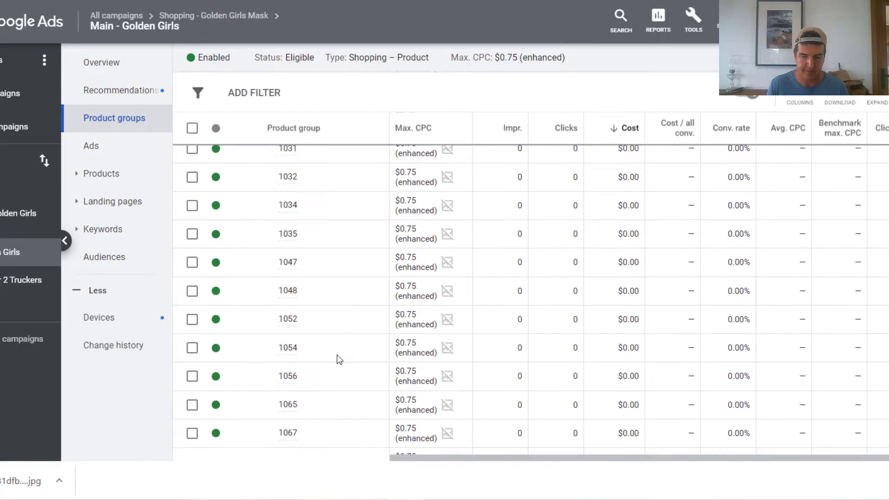
scroll(333, 347, "down", 15)
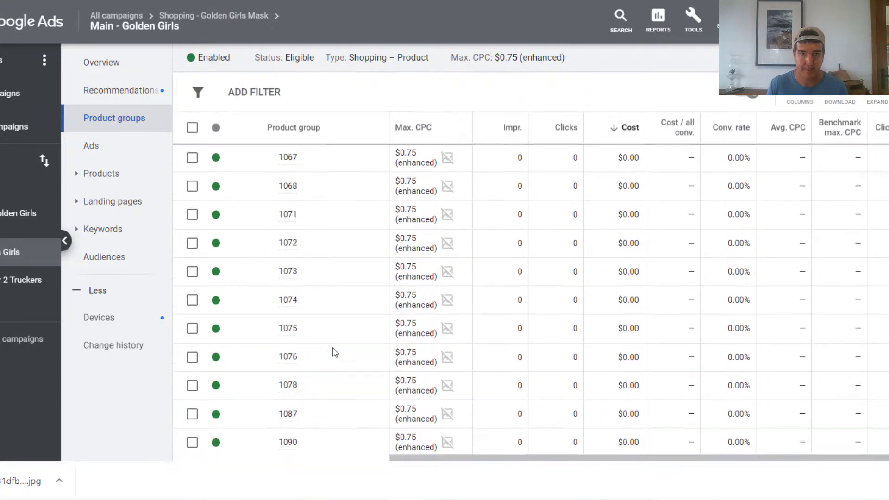
scroll(332, 343, "up", 20)
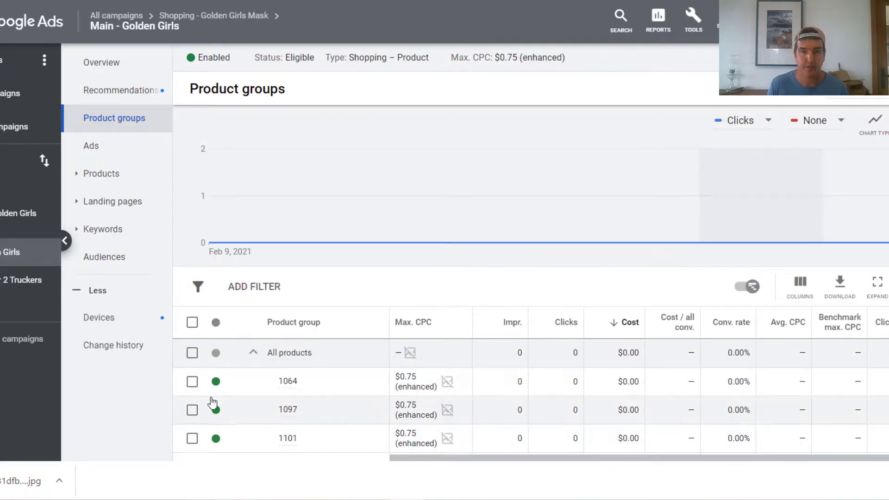
left_click(192, 322)
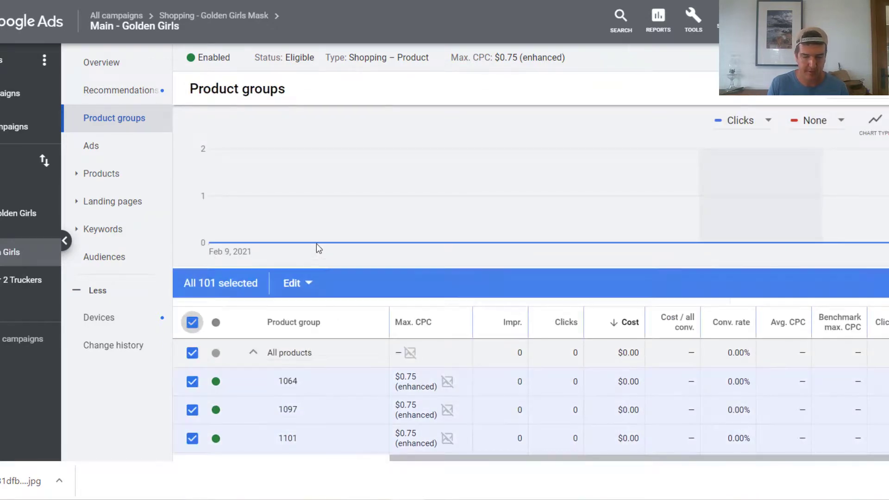
left_click(296, 286)
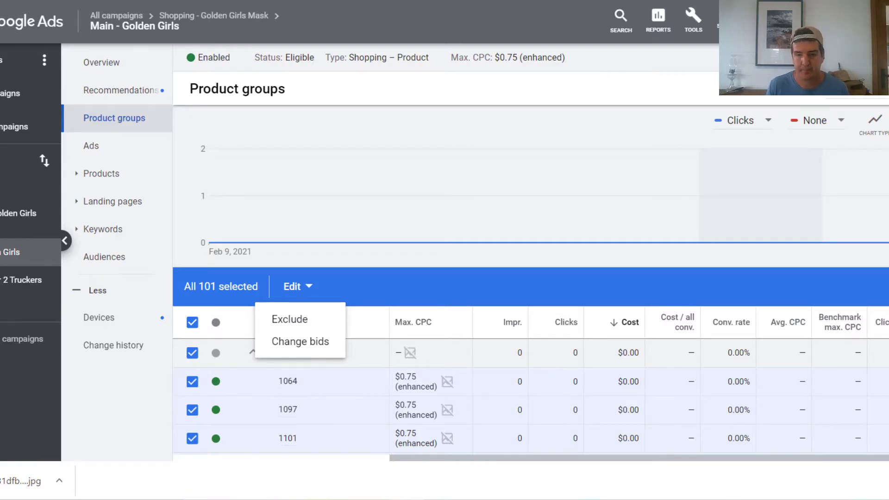
Open the Google Ads help and support options
left_click(782, 20)
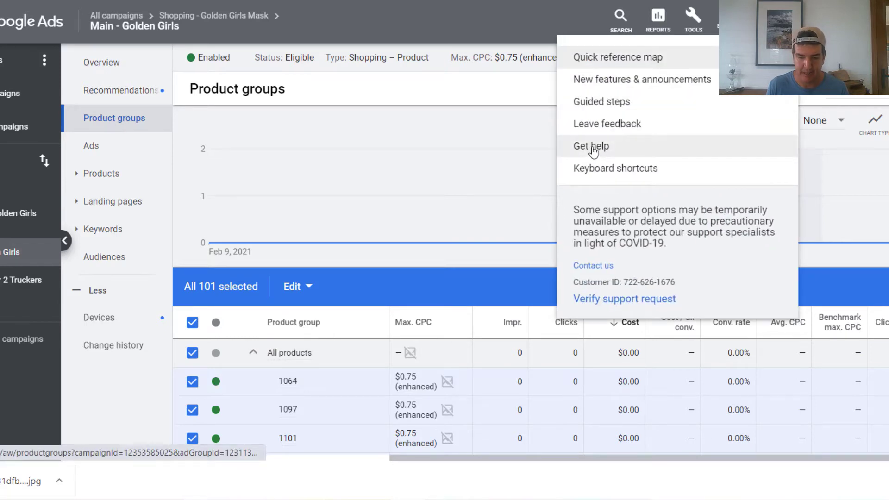